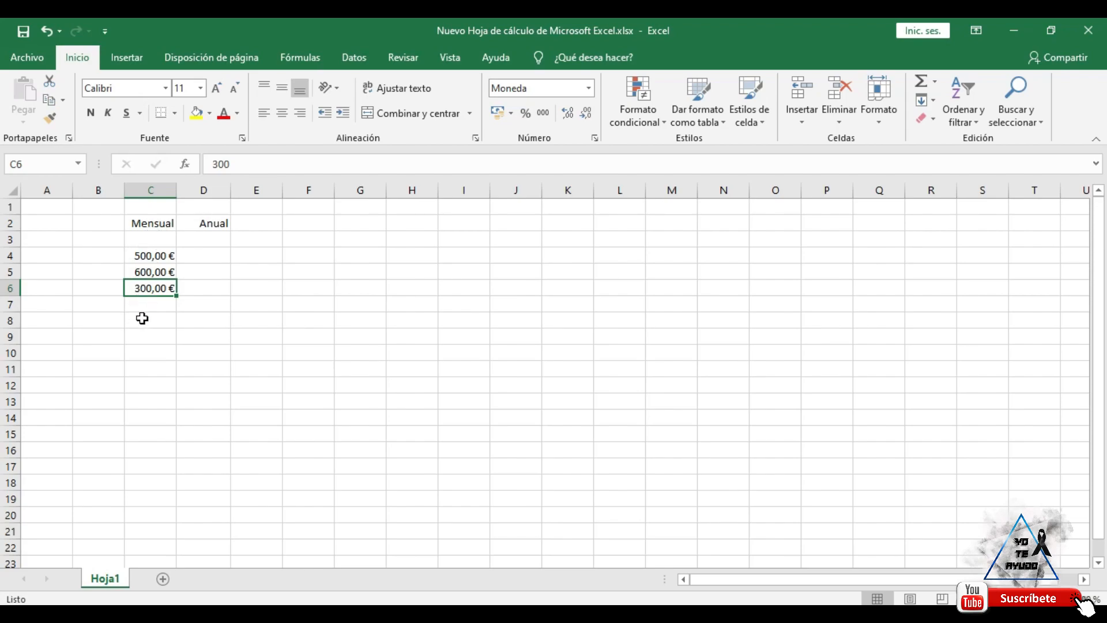
- Enter the formula =C4*12 in cell D4 to calculate the annual amount from the first monthly value
click(221, 250)
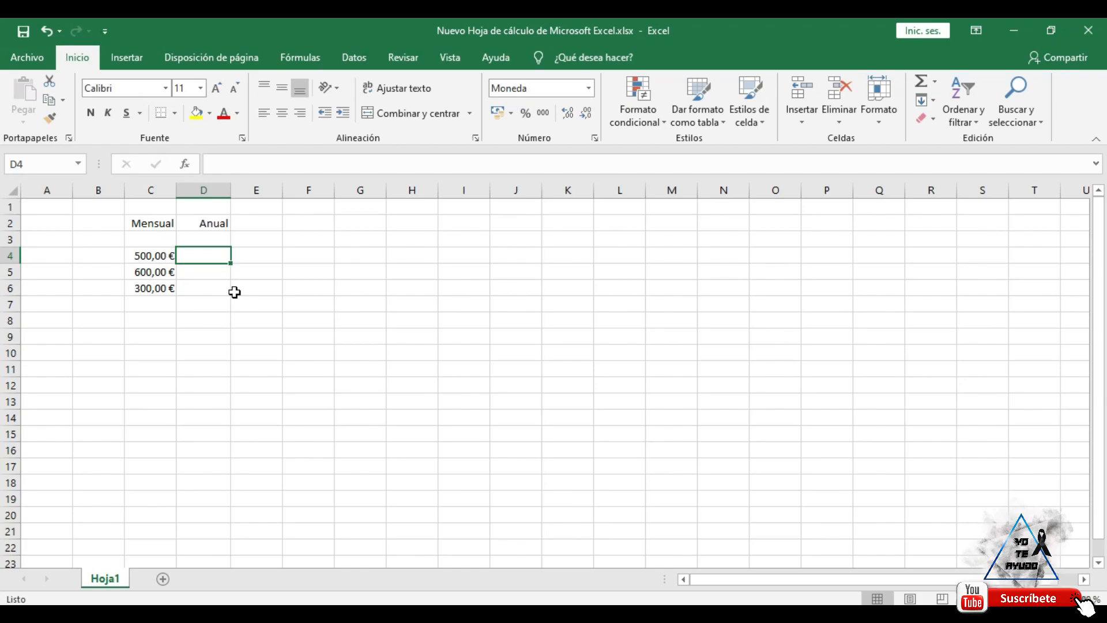
click(146, 254)
click(186, 255)
click(212, 164)
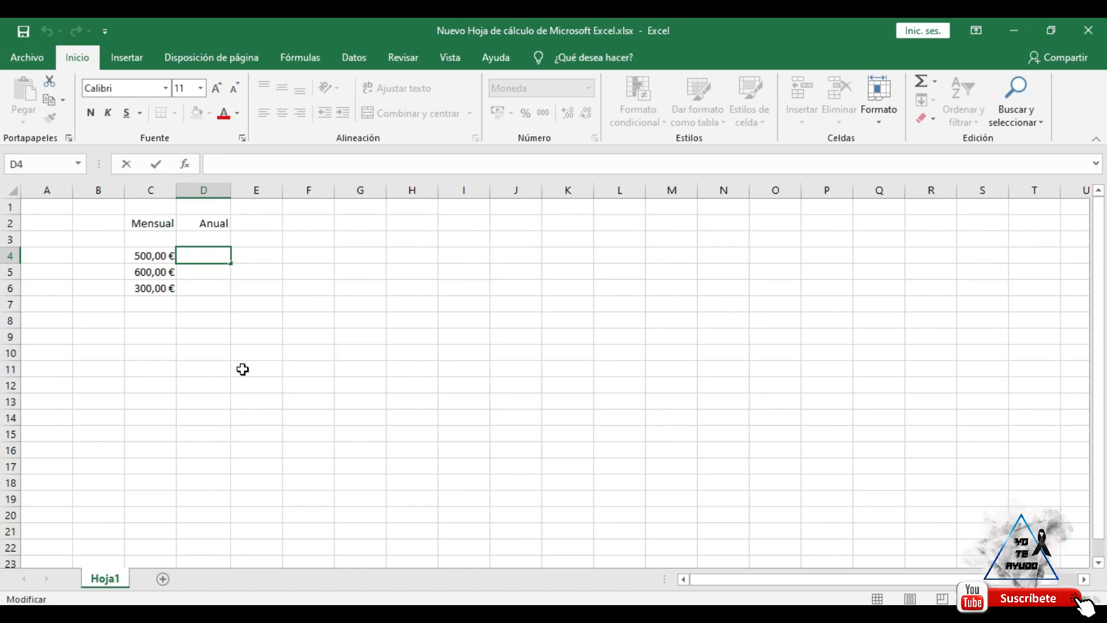
text(=)
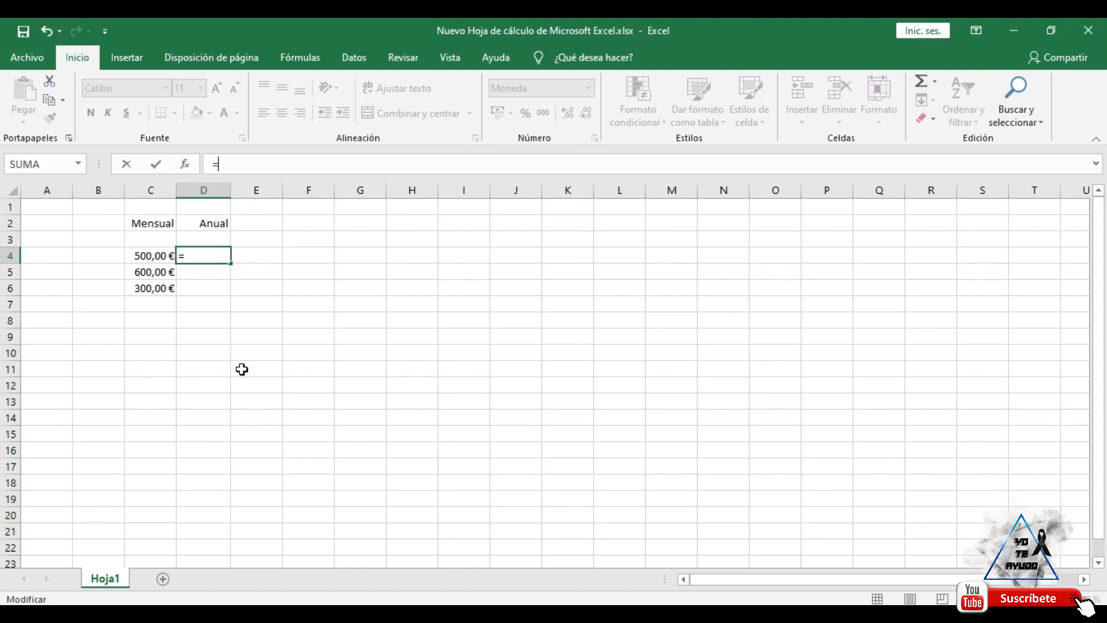
click(150, 257)
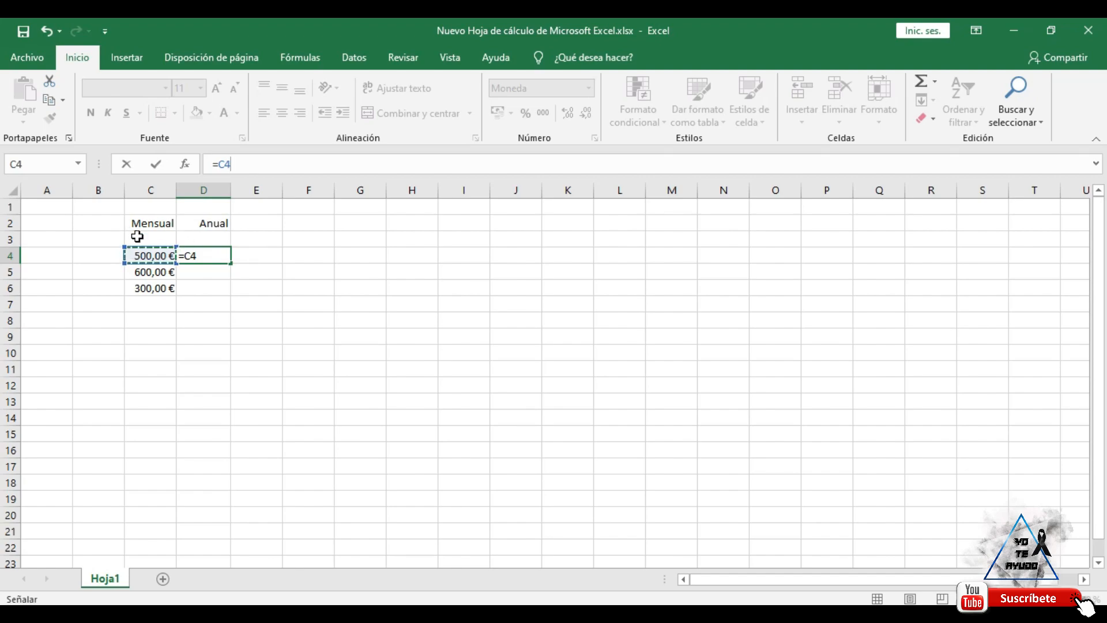
text(*12)
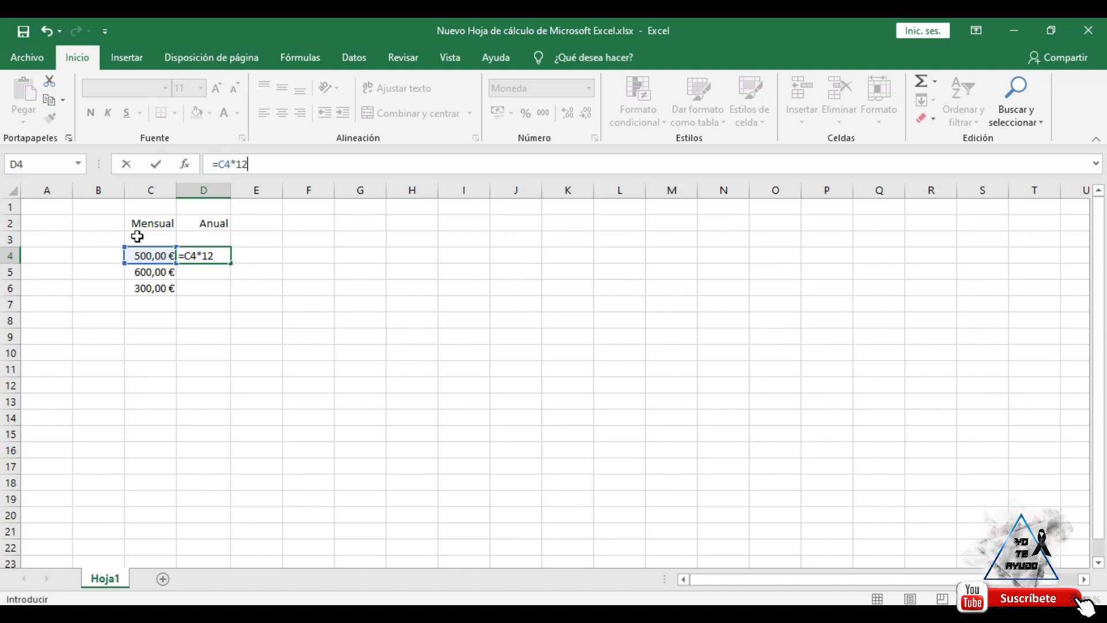
key(Return)
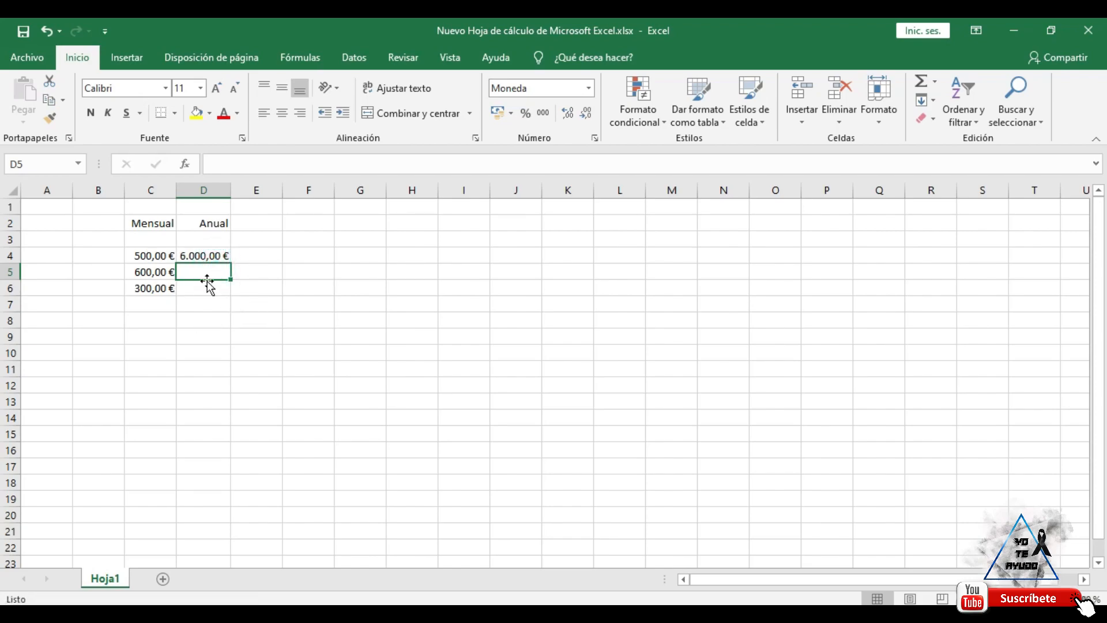
- Copy the annual formula from D4 down through D6 with AutoFill
click(203, 254)
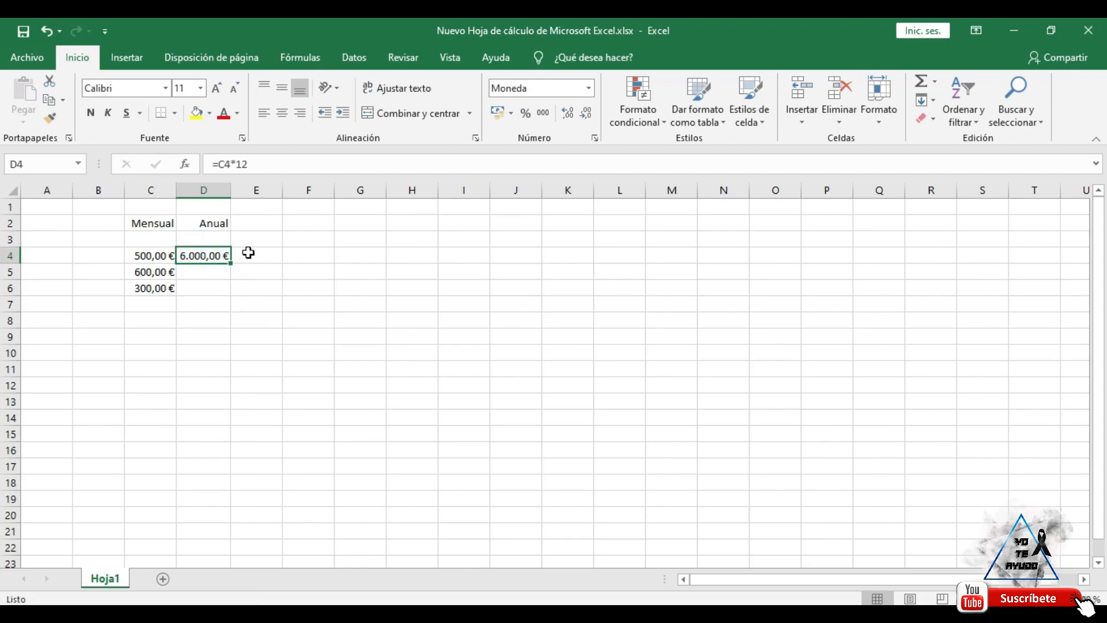
click(168, 274)
click(158, 287)
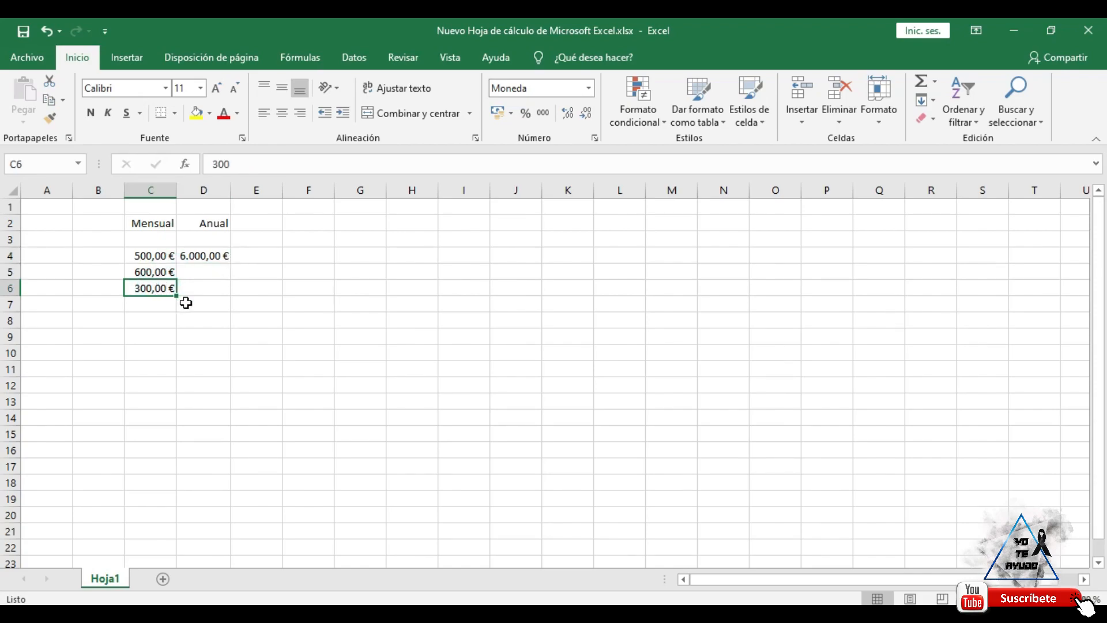
click(202, 255)
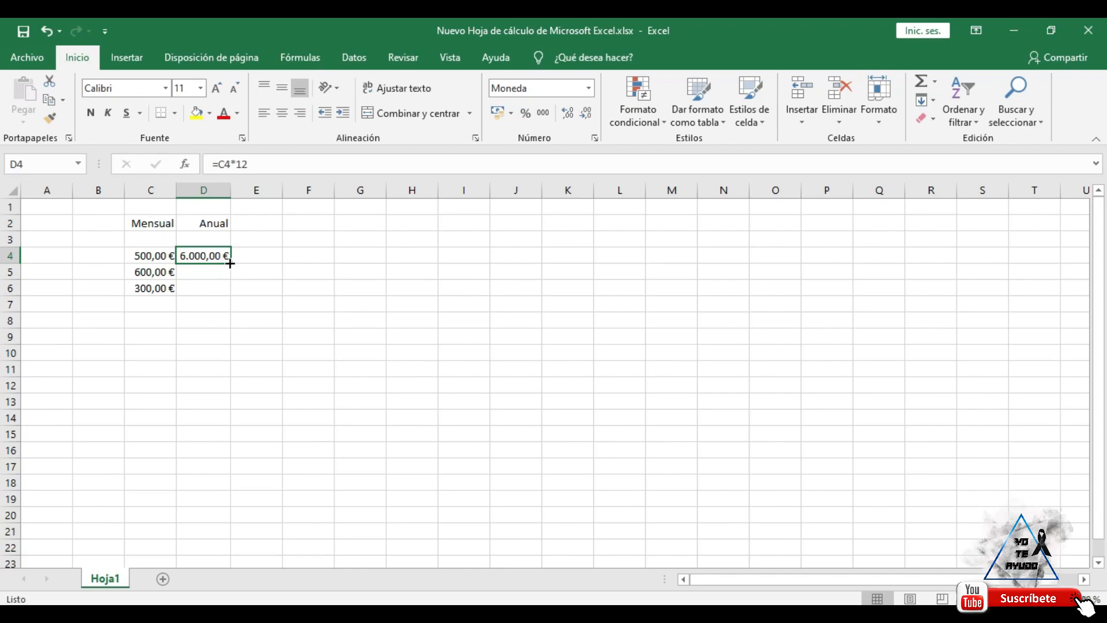
drag(229, 264, 229, 264)
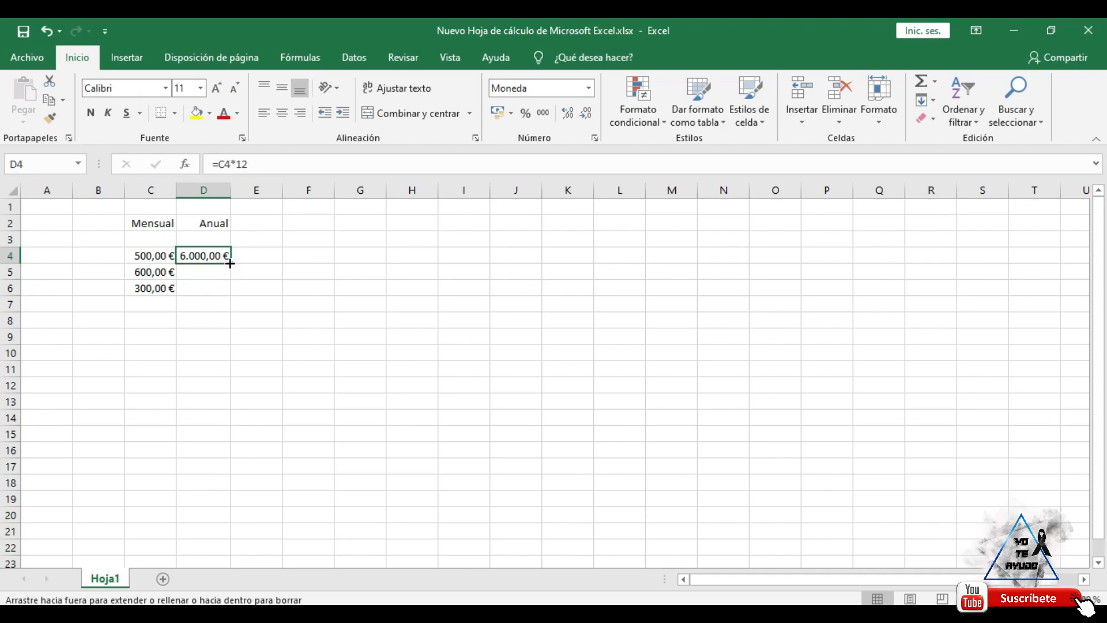
drag(230, 264, 231, 297)
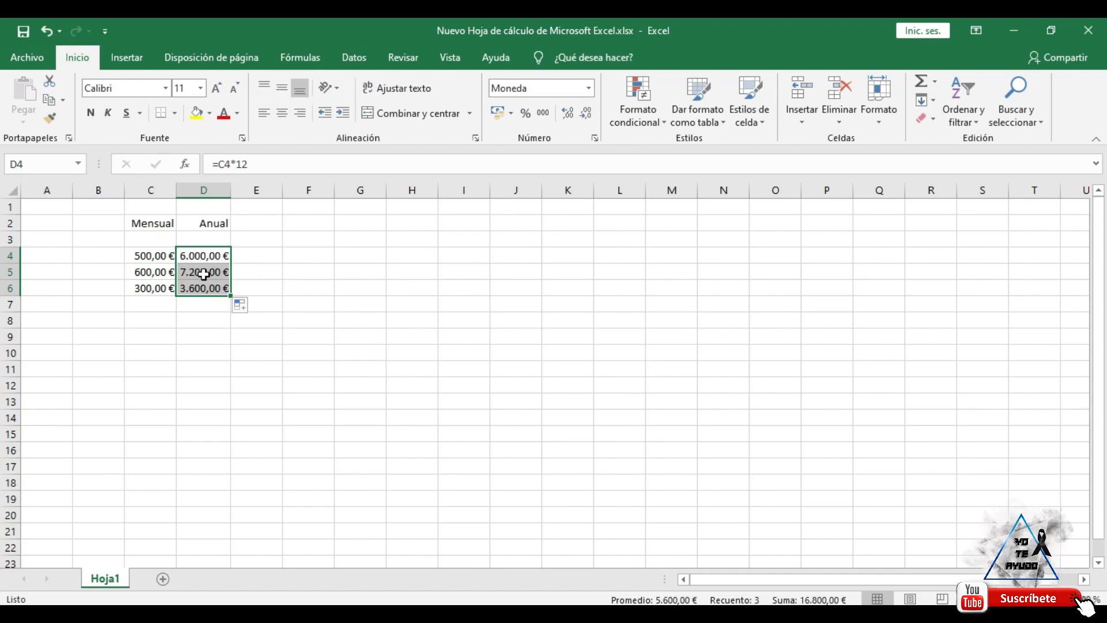
click(210, 334)
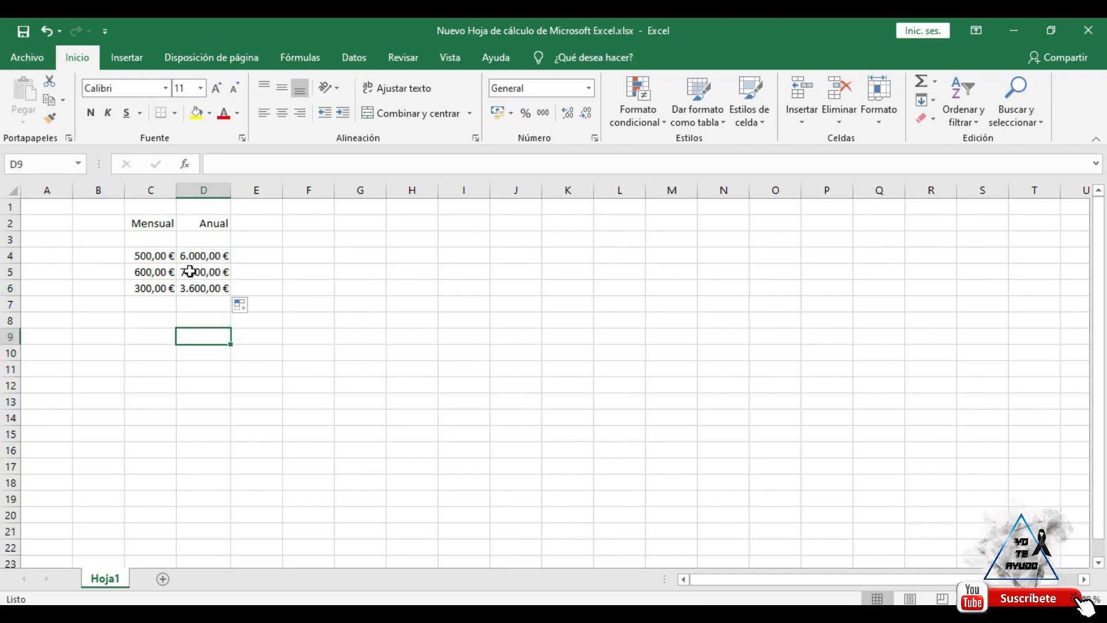
- Review the formulas in D4:D6 and compare their cell references with the monthly amounts in column C
click(209, 274)
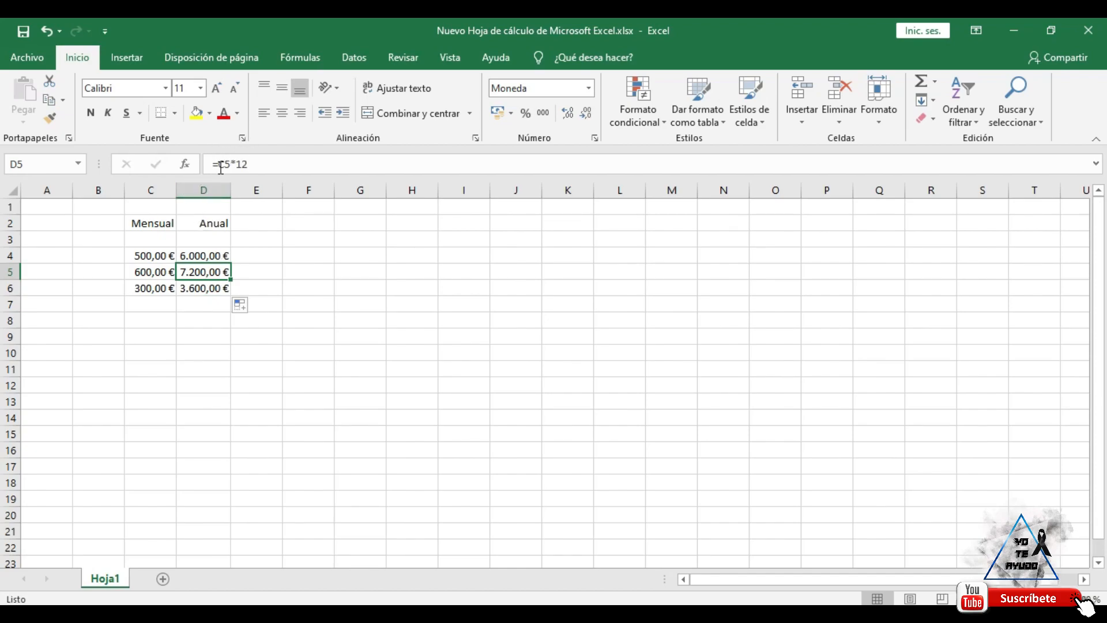
click(149, 272)
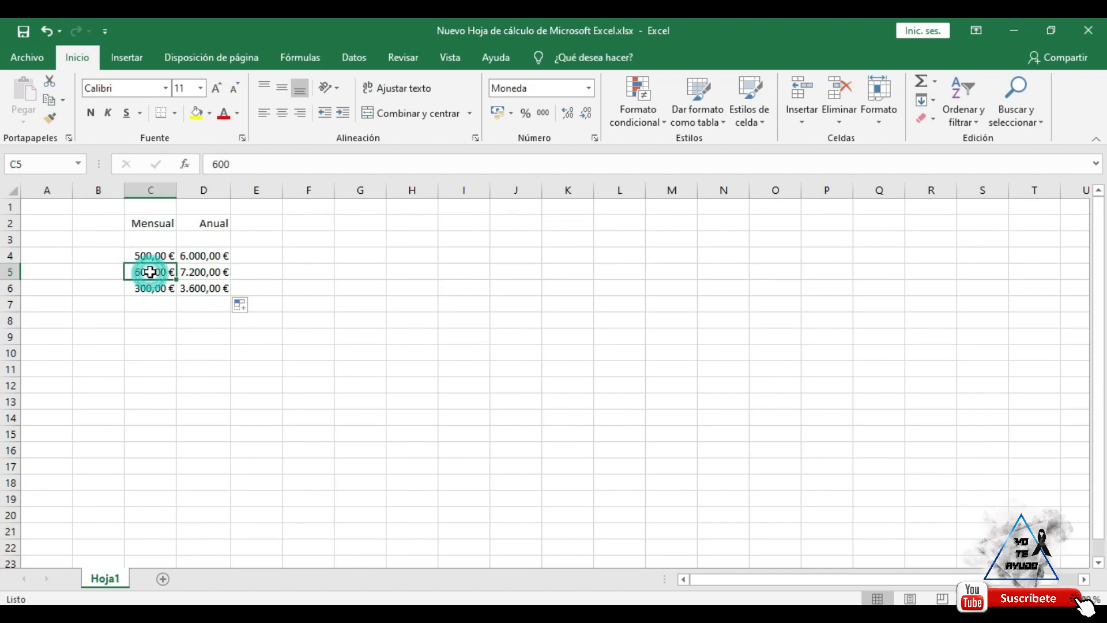
click(221, 271)
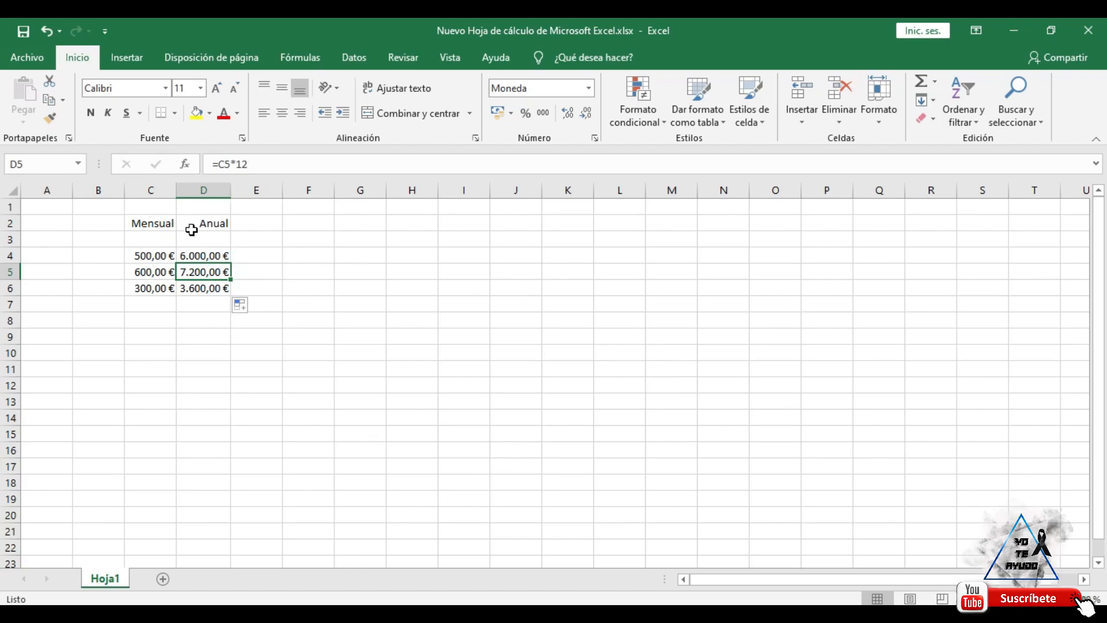
click(199, 288)
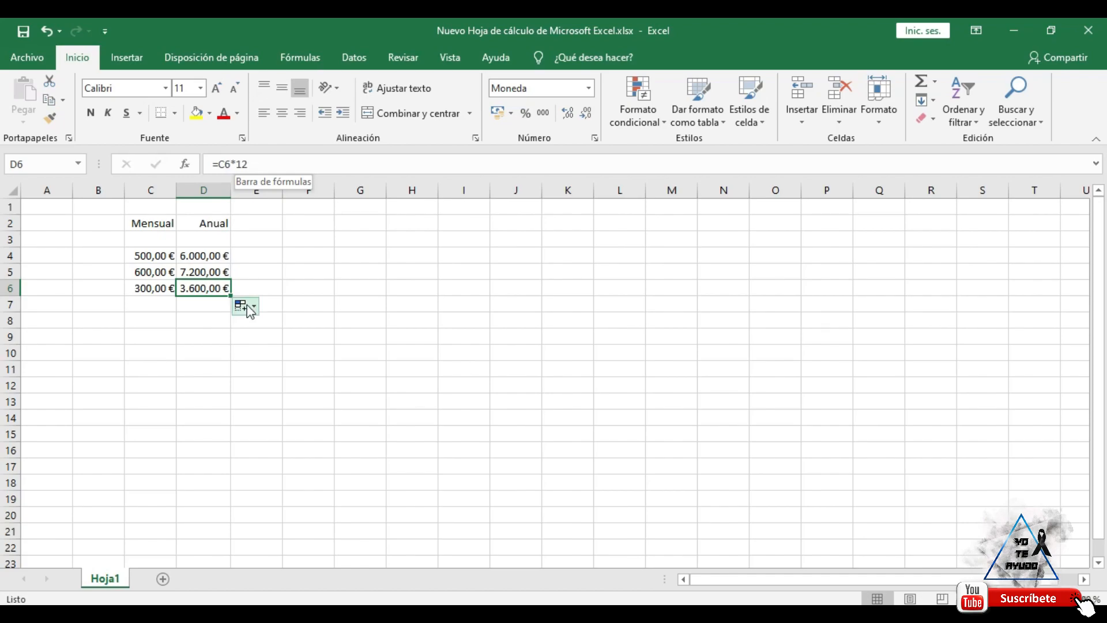
click(260, 272)
click(188, 254)
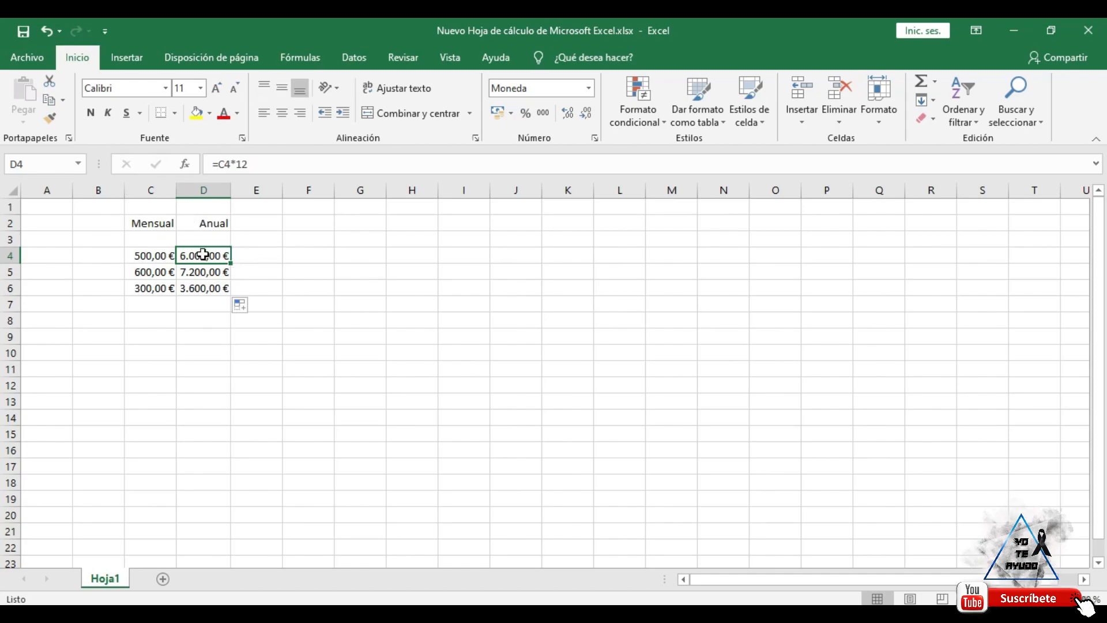
click(225, 271)
click(209, 288)
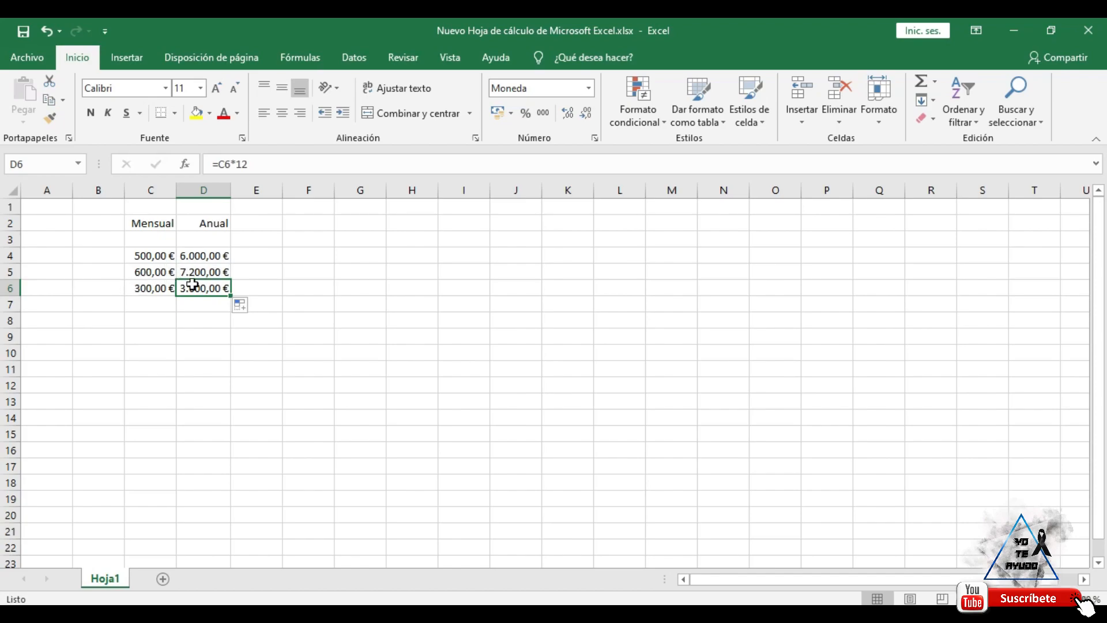
click(154, 273)
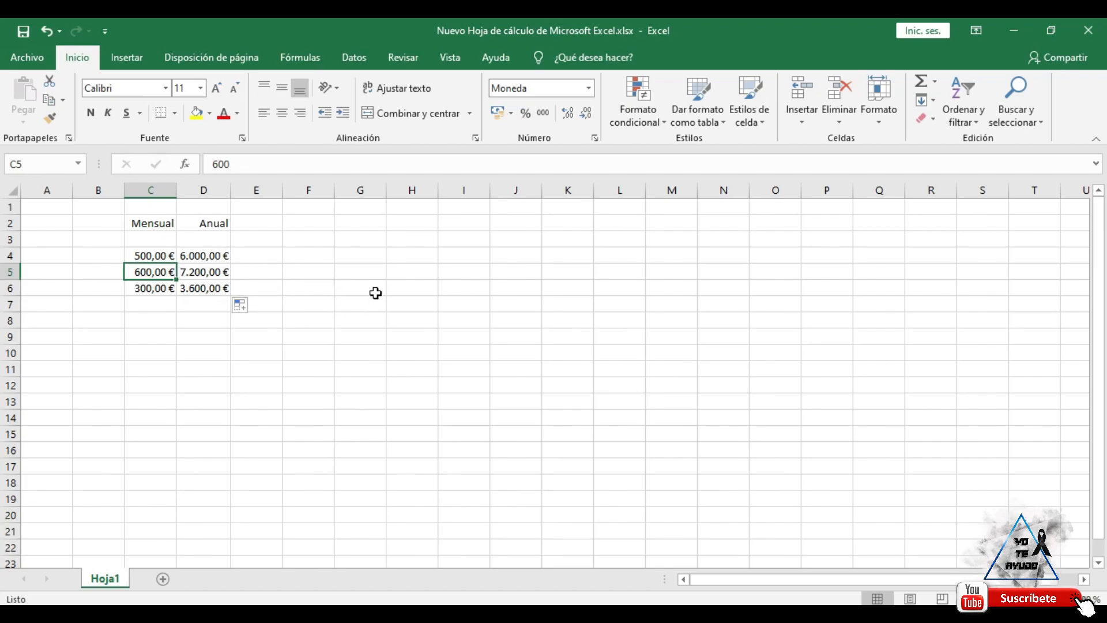
- Enter the value 650 in cell H6
click(398, 290)
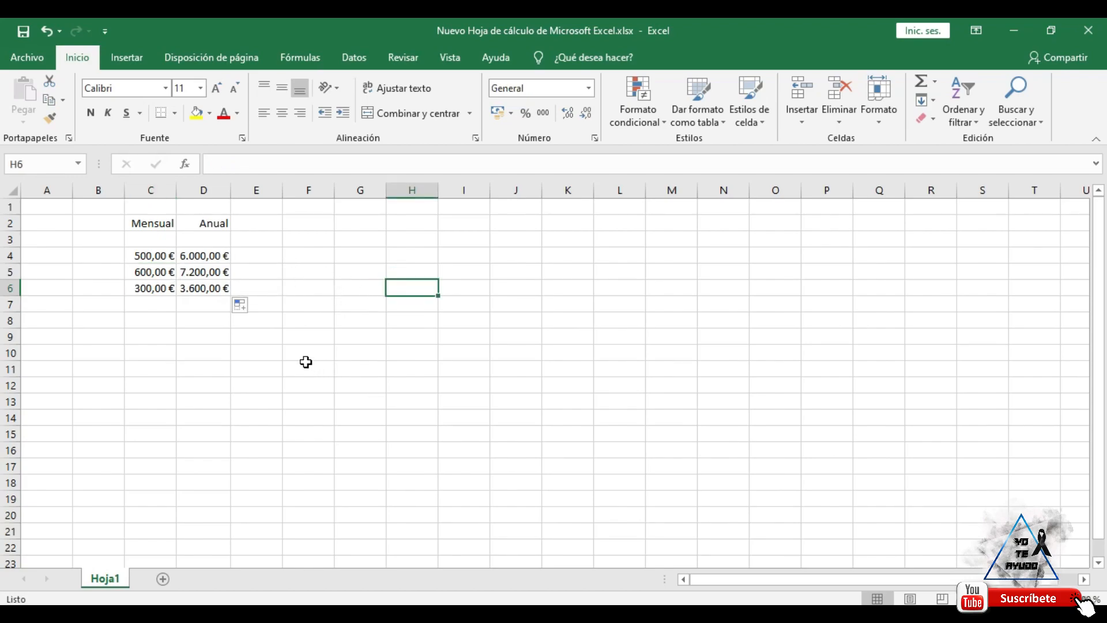
text(650)
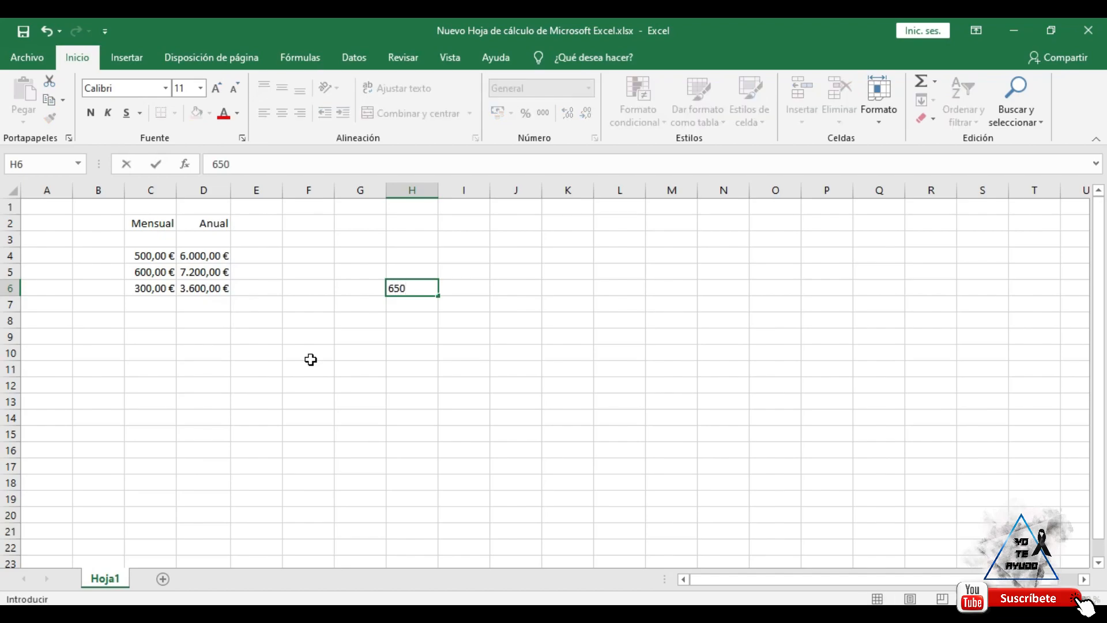
click(311, 359)
- Enter the formula =H6*12 in cell K6
click(562, 288)
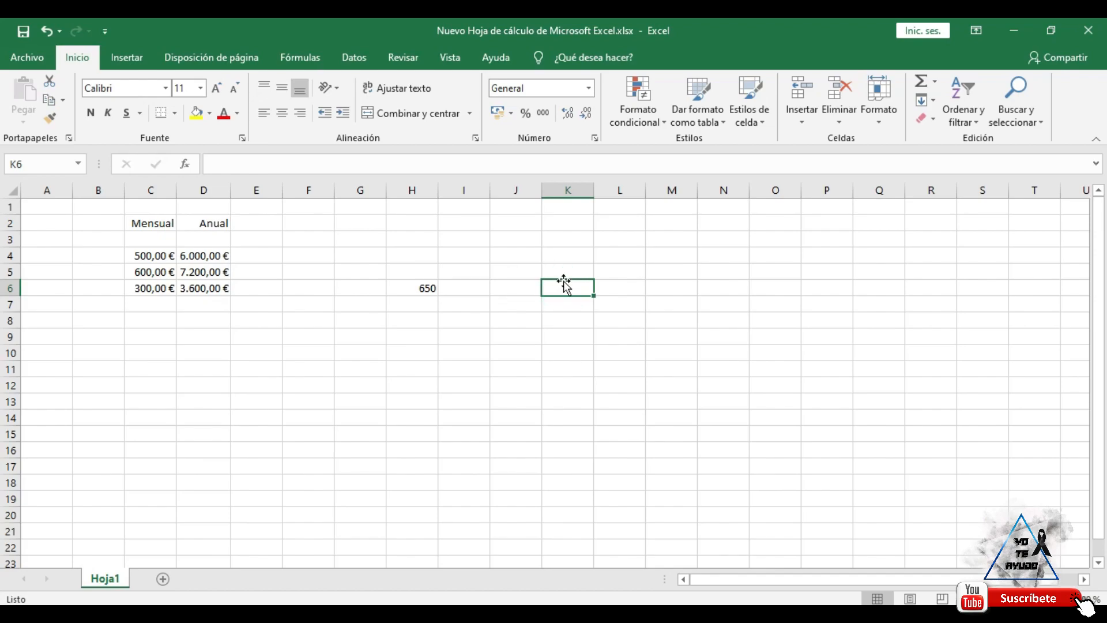
text(=)
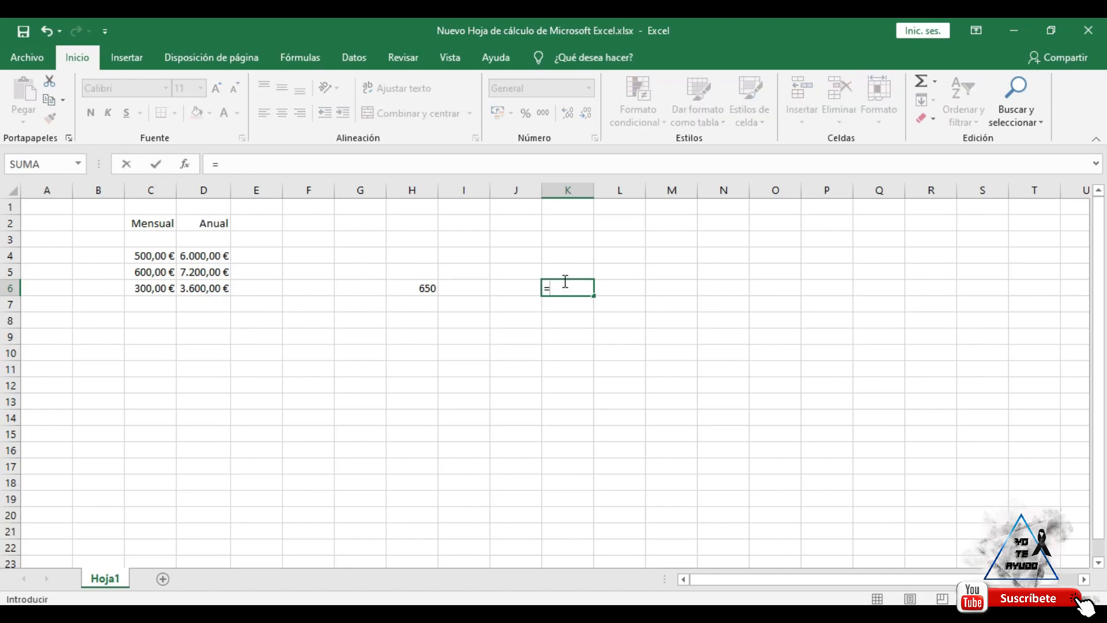
text(H)
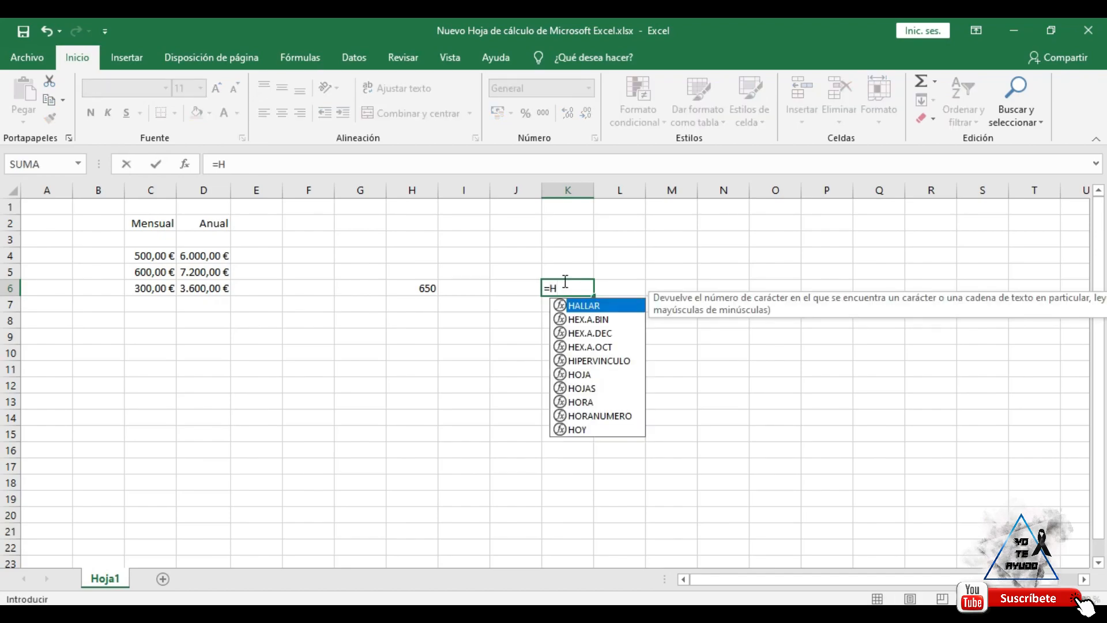
text(6*)
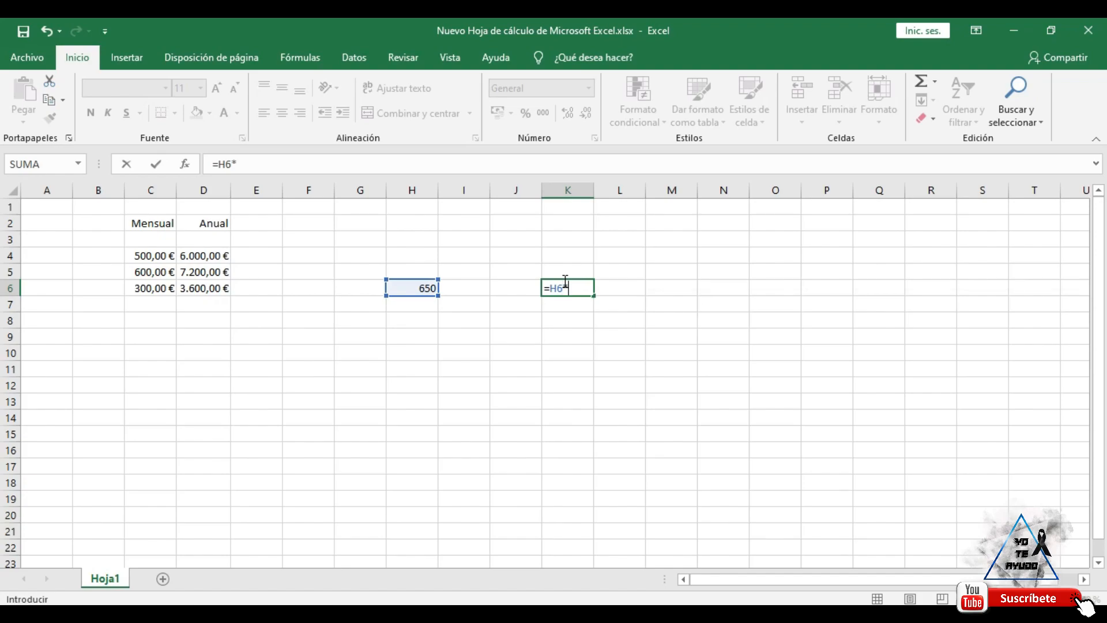
key(Return)
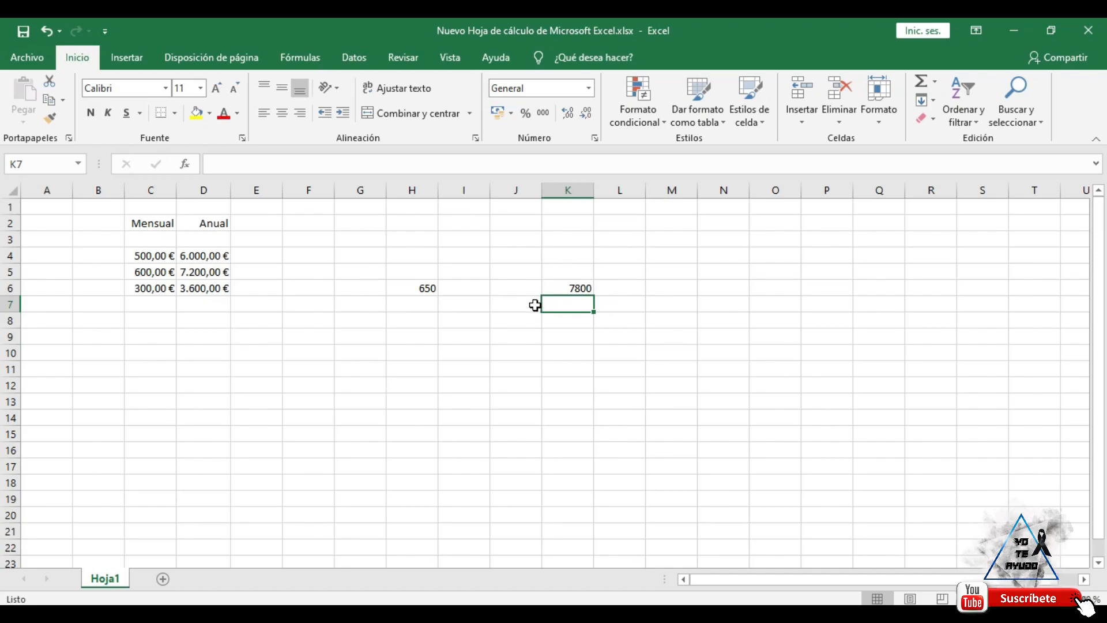
- Fill the formula in K6 down through K14 and check the copied formula in K7
click(571, 287)
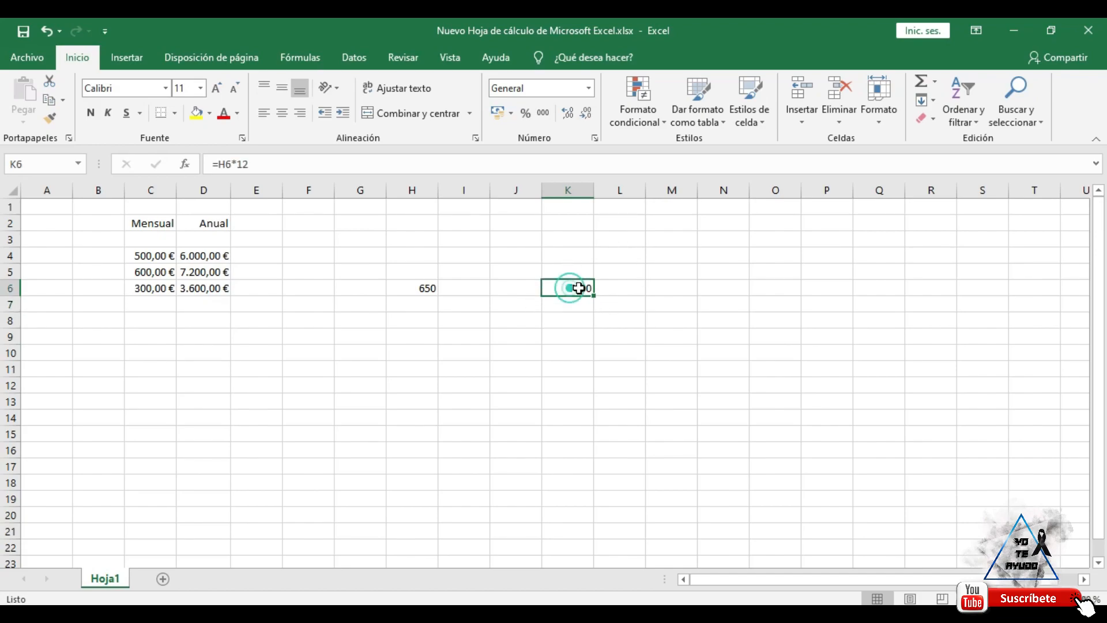
drag(594, 295, 593, 432)
click(693, 400)
click(585, 302)
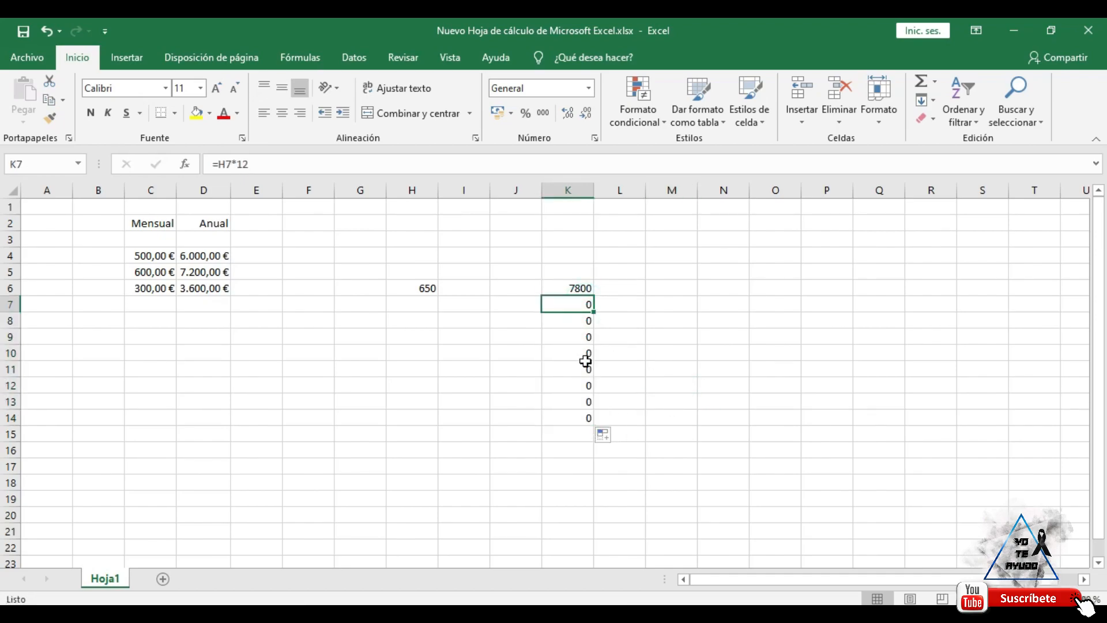
- Enter 100 in cell H10 so the copied formula in its row has a value to calculate
click(424, 301)
click(425, 351)
click(425, 432)
click(416, 331)
click(413, 385)
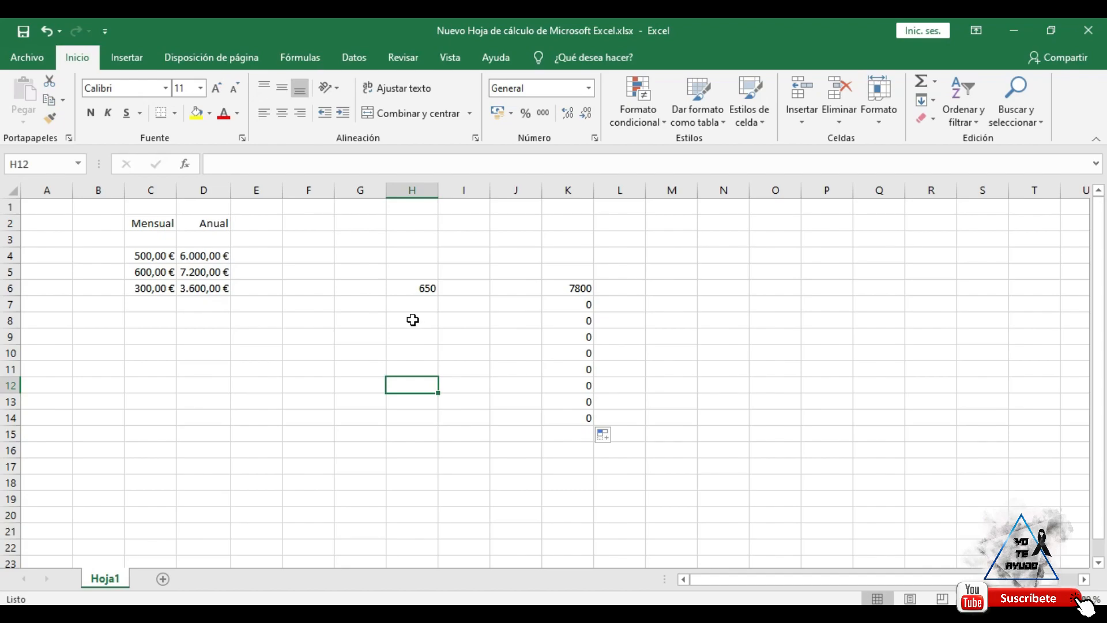
click(425, 348)
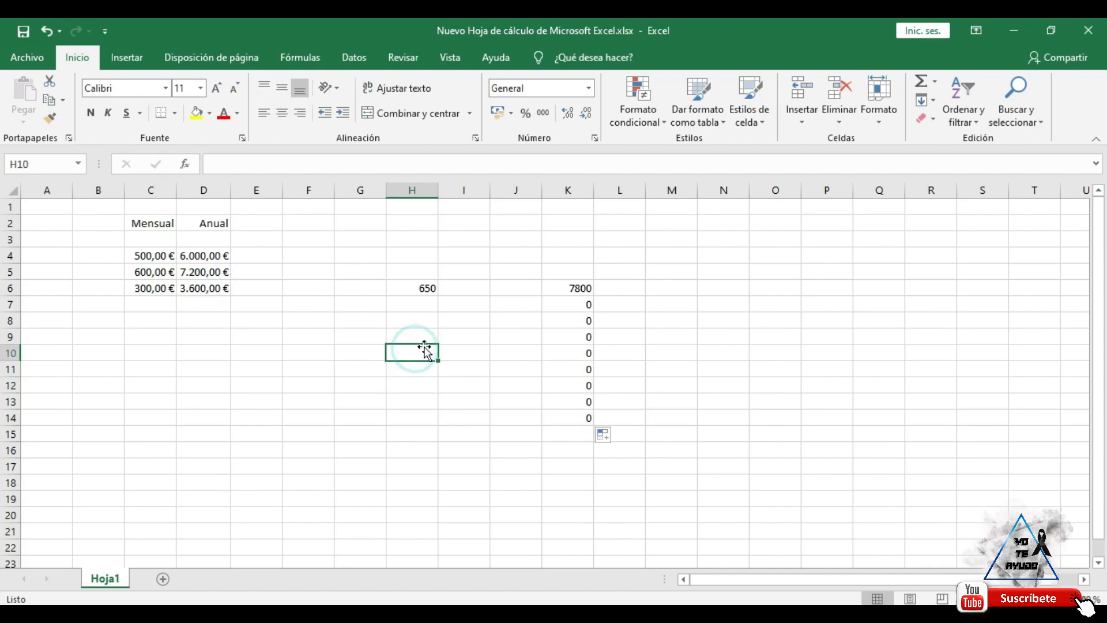
text(100)
key(Return)
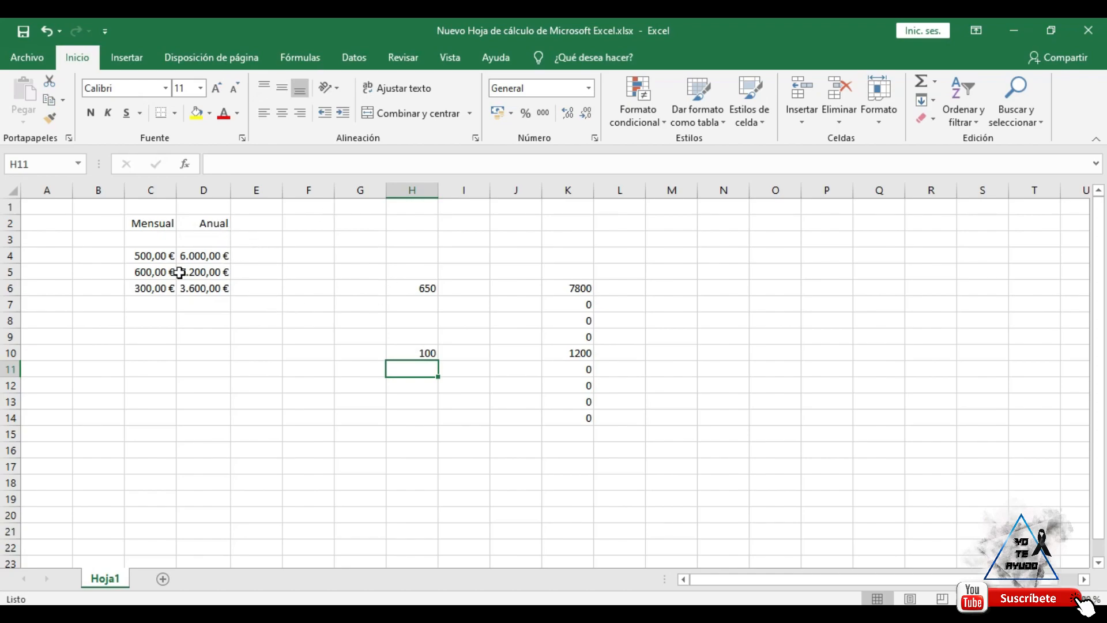
- Change the formula in D4 to =C4/100, replacing the multiplication with a division
click(195, 256)
click(258, 171)
key(BackSpace)
key(BackSpace)
key(BackSpace)
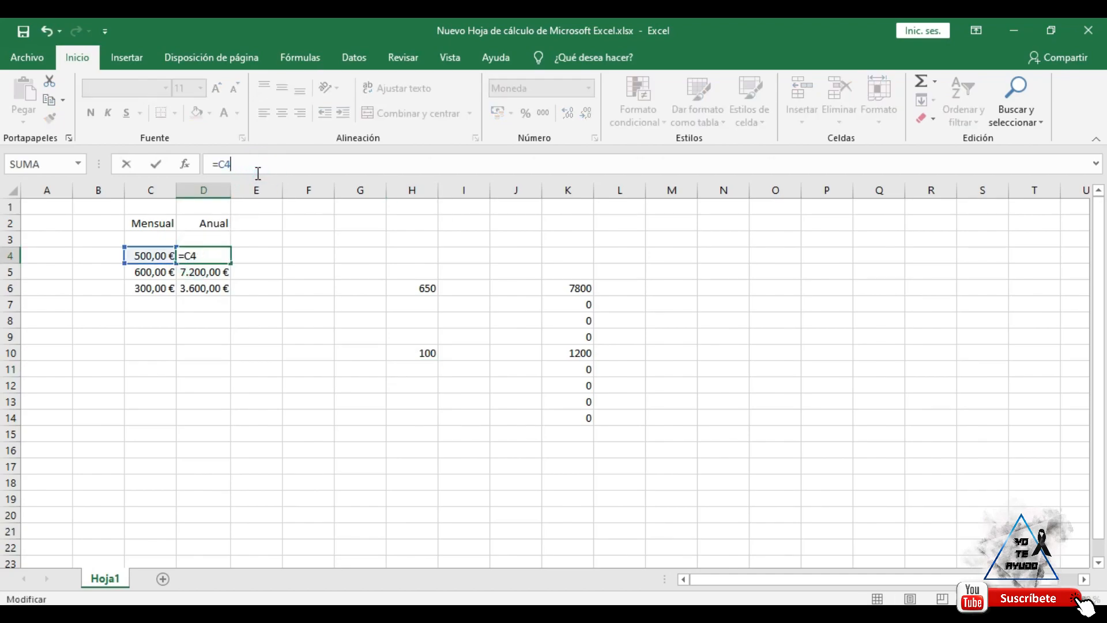
text(/100)
key(Return)
- Fill the division formula from D4 down through D6
key(Up)
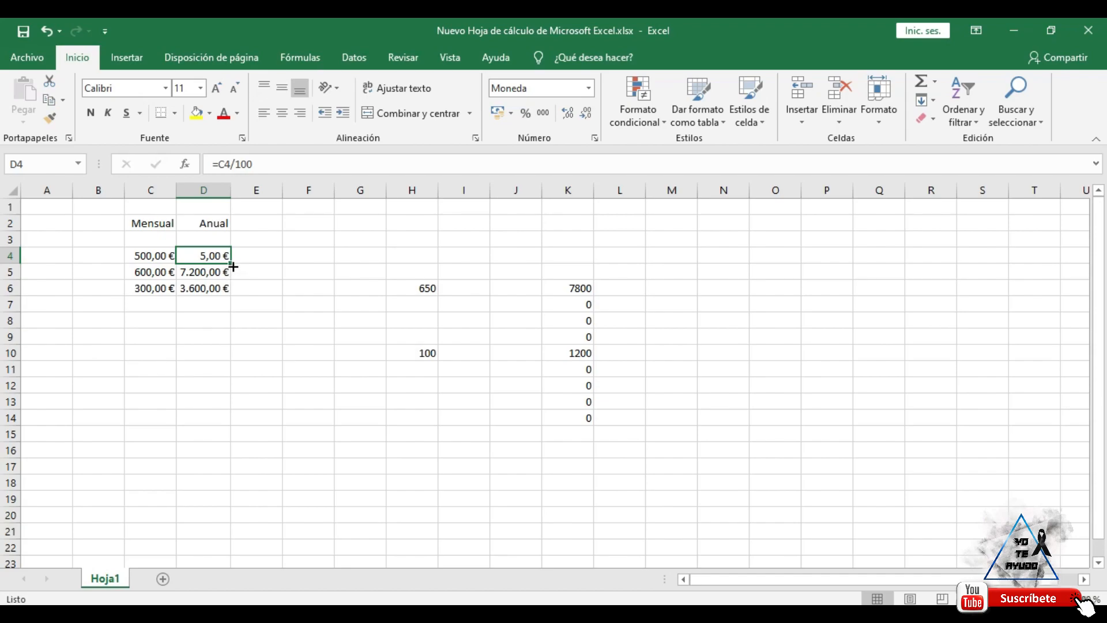
drag(233, 267, 230, 294)
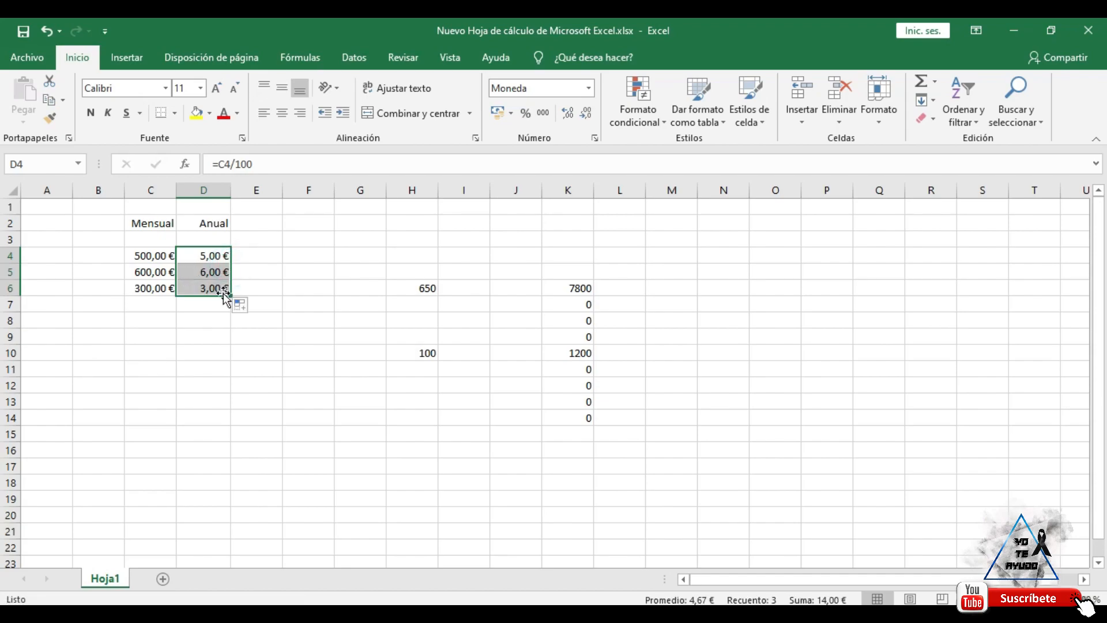
click(331, 325)
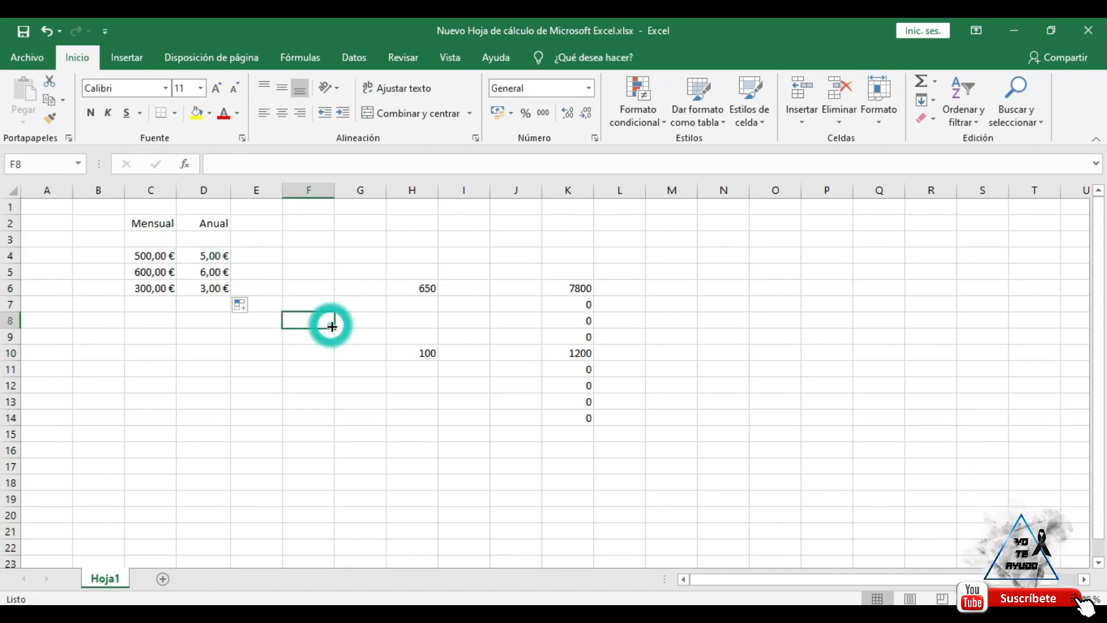
- Change the formula in K6 to =H6/12, replacing the multiplication with a division
click(220, 271)
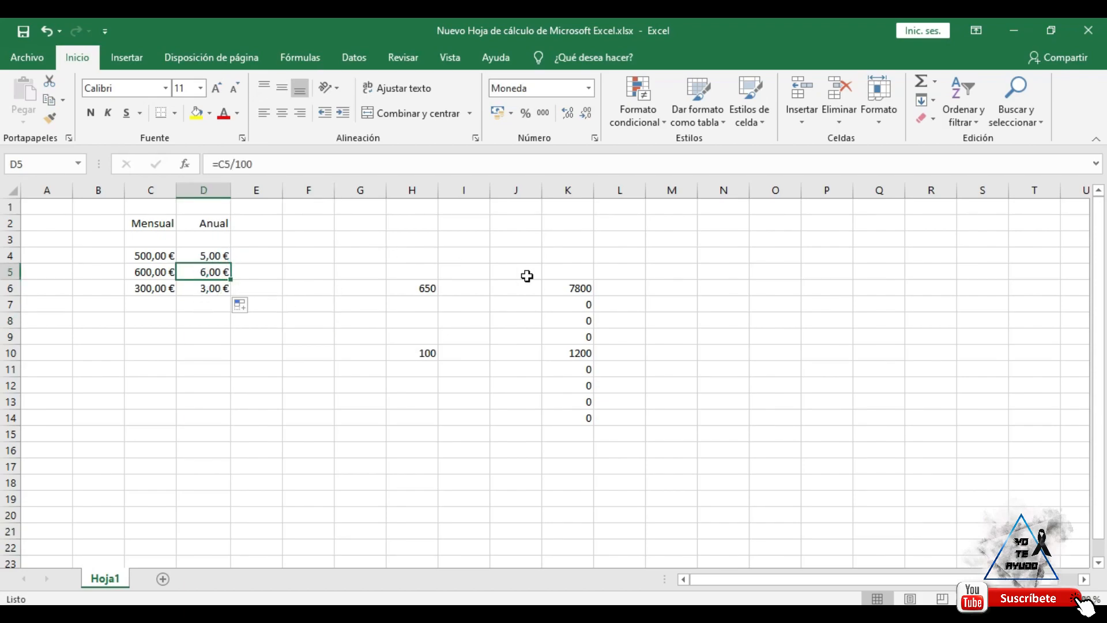
click(587, 287)
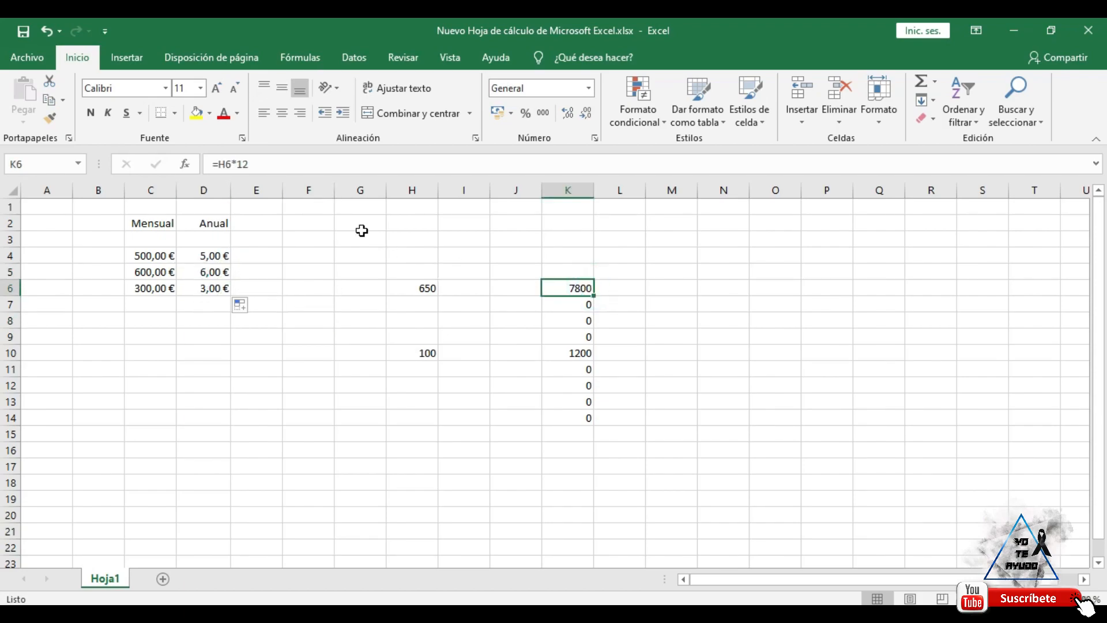
click(242, 163)
key(BackSpace)
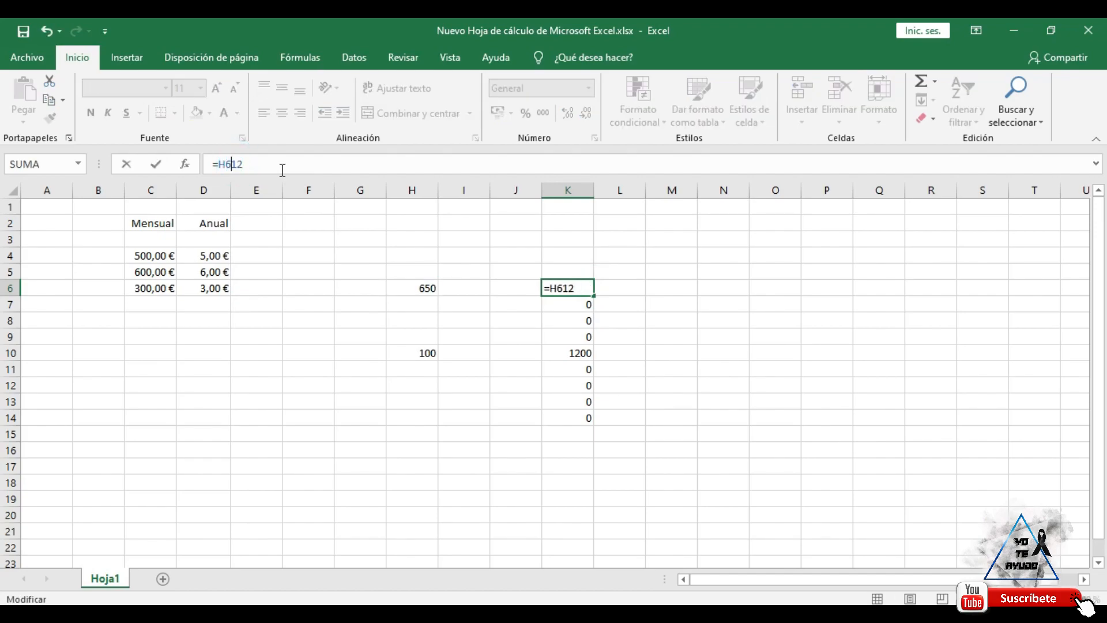
text(/)
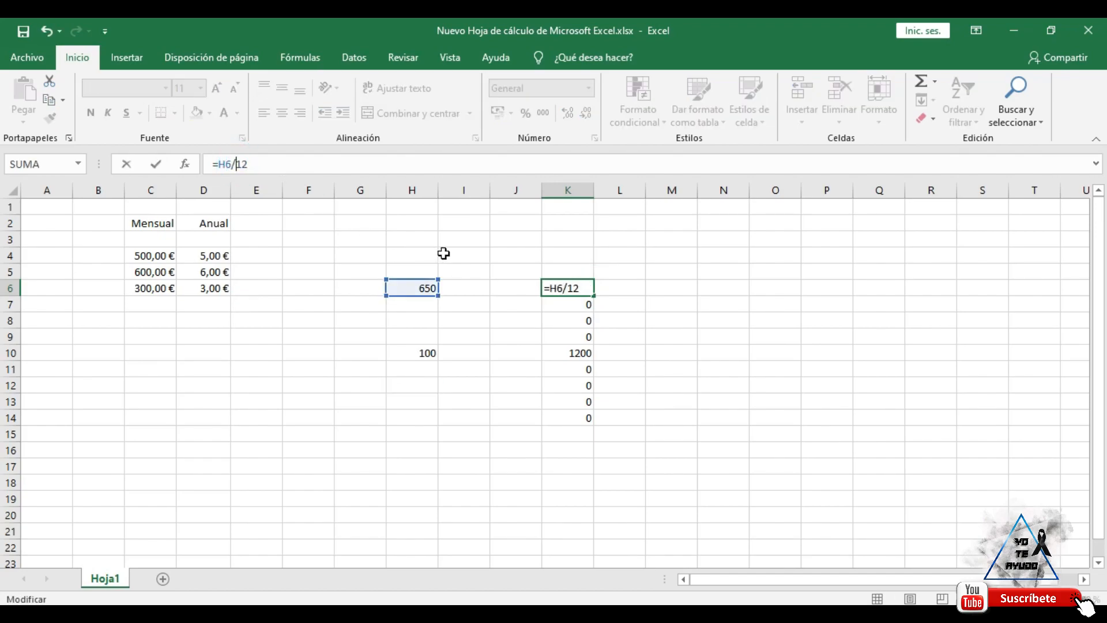
key(Return)
- Fill the division formula from K6 down through K14 and check the formulas in K10 and K6
click(587, 288)
drag(597, 295, 598, 423)
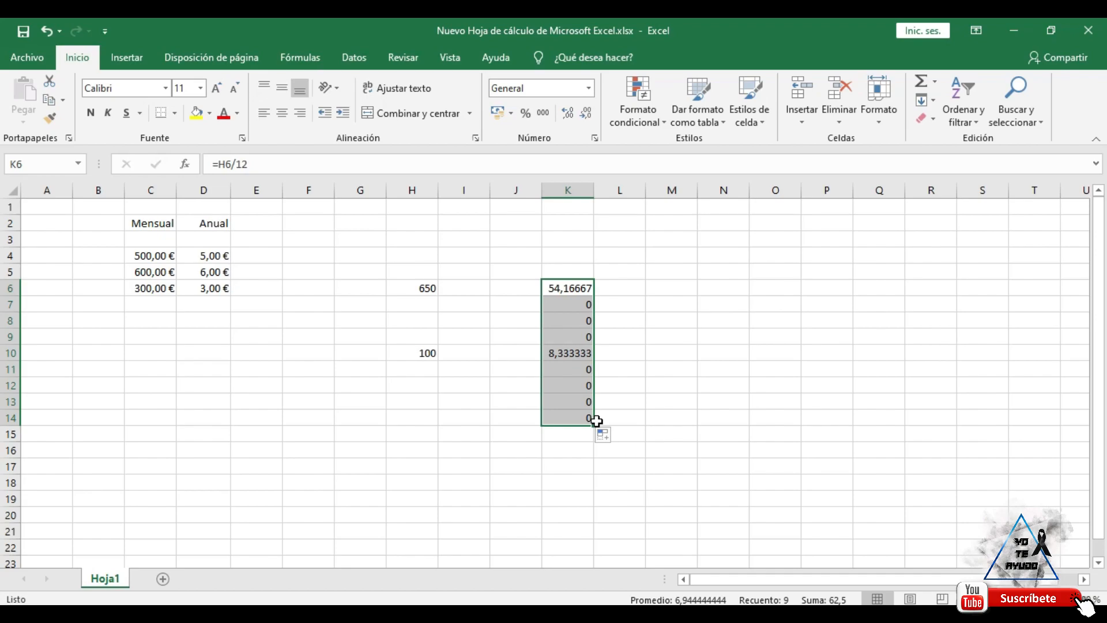
click(623, 417)
click(580, 357)
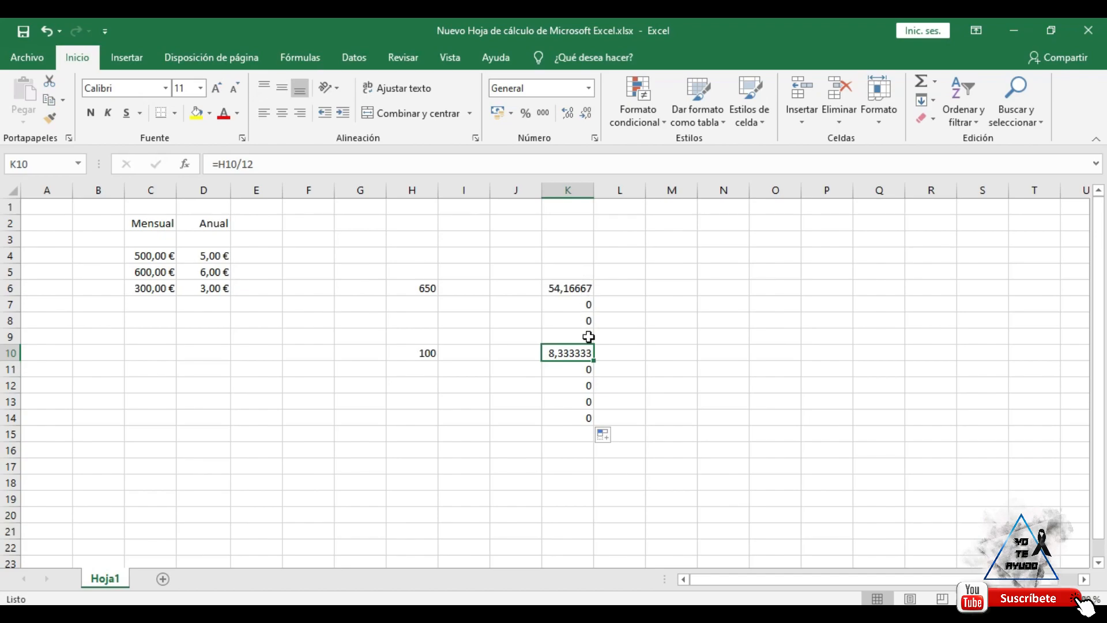
click(583, 293)
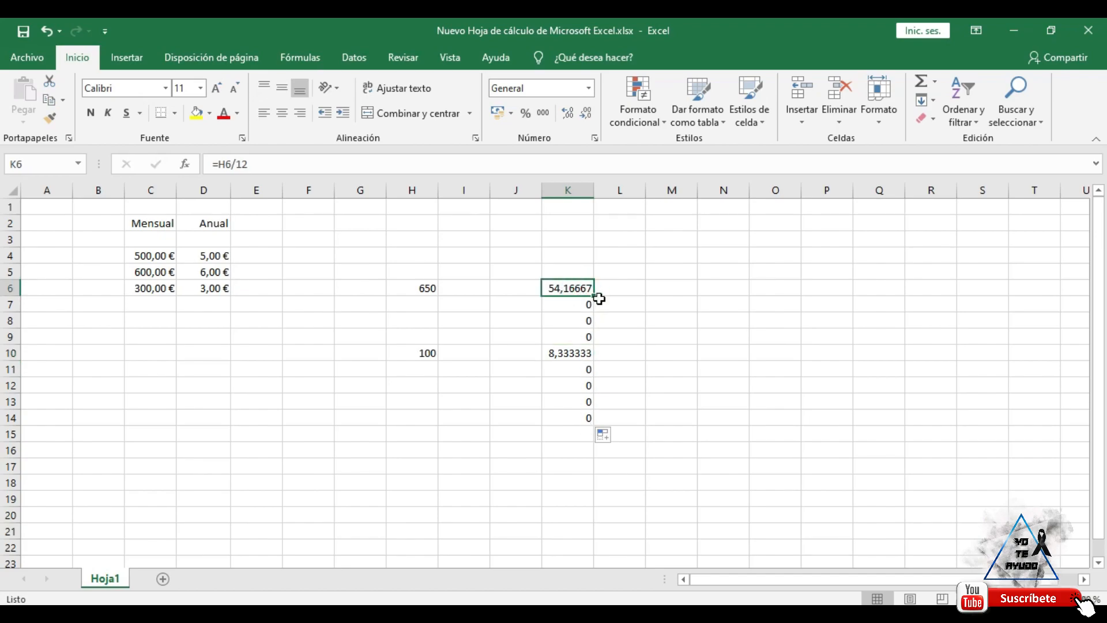